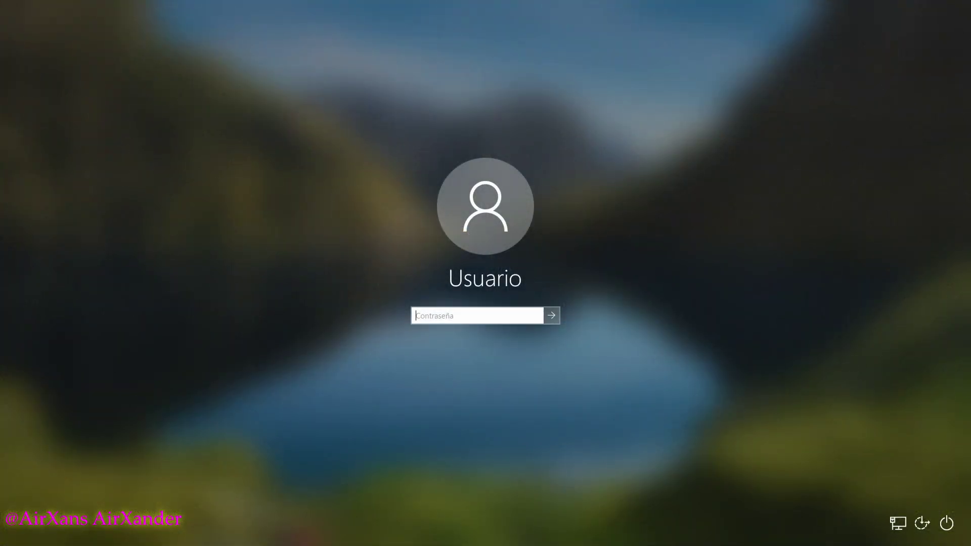
Sign in to the local Usuario account by entering its password on the lock screen
{"action": "type", "text": "12"}
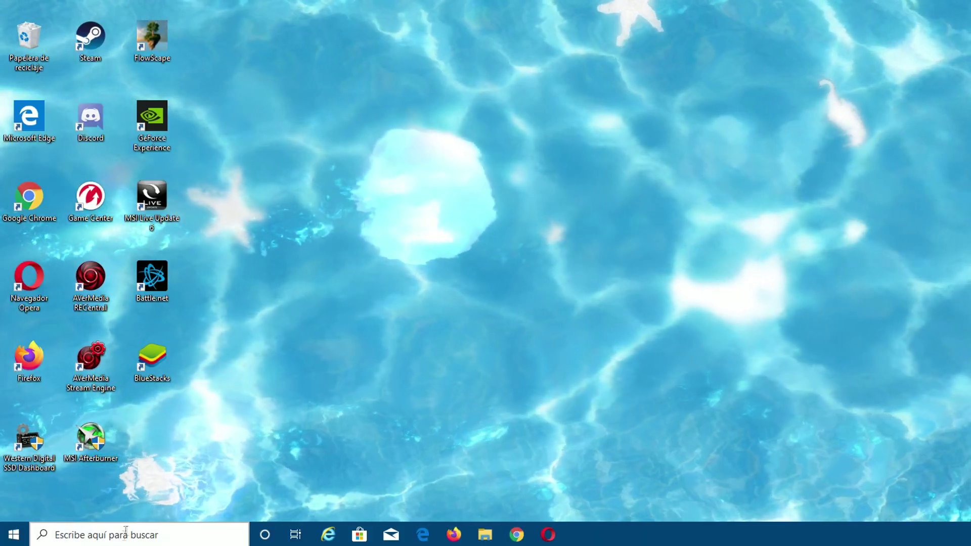
Search for 'configuracion' and go to Cuentas > Opciones de inicio de sesión, expanding Contraseña
{"action": "left_click", "coordinate": [101, 536]}
{"action": "type", "text": "con"}
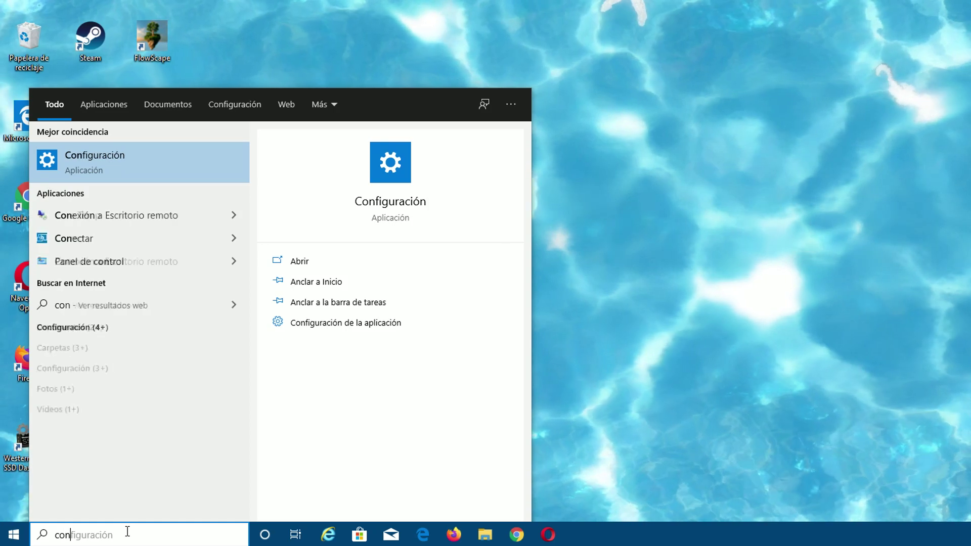
{"action": "type", "text": "figuracion"}
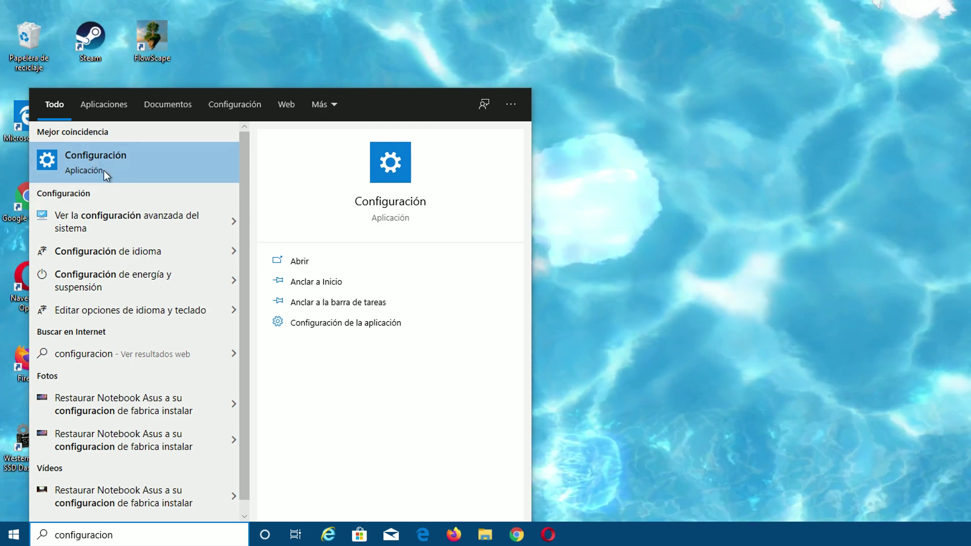
{"action": "left_click", "coordinate": [108, 166]}
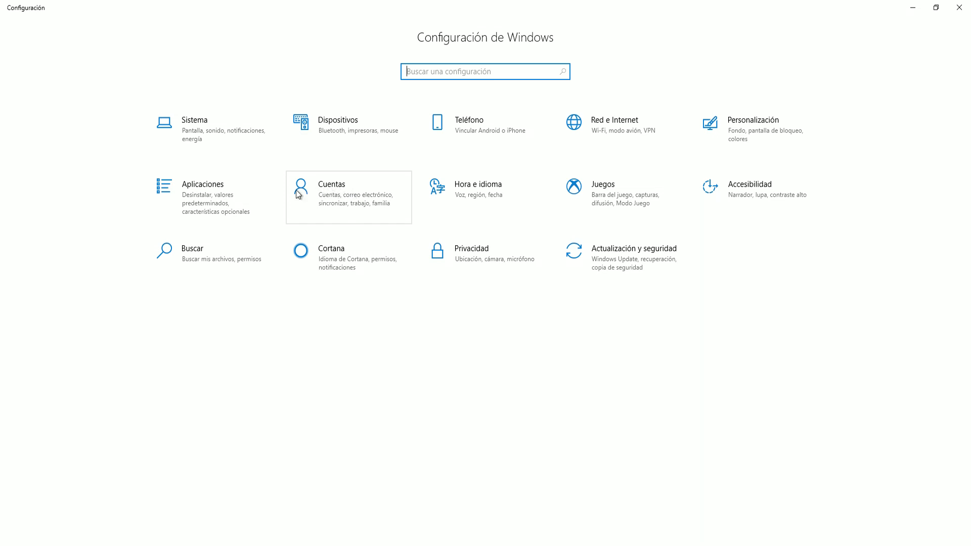
{"action": "left_click", "coordinate": [320, 191]}
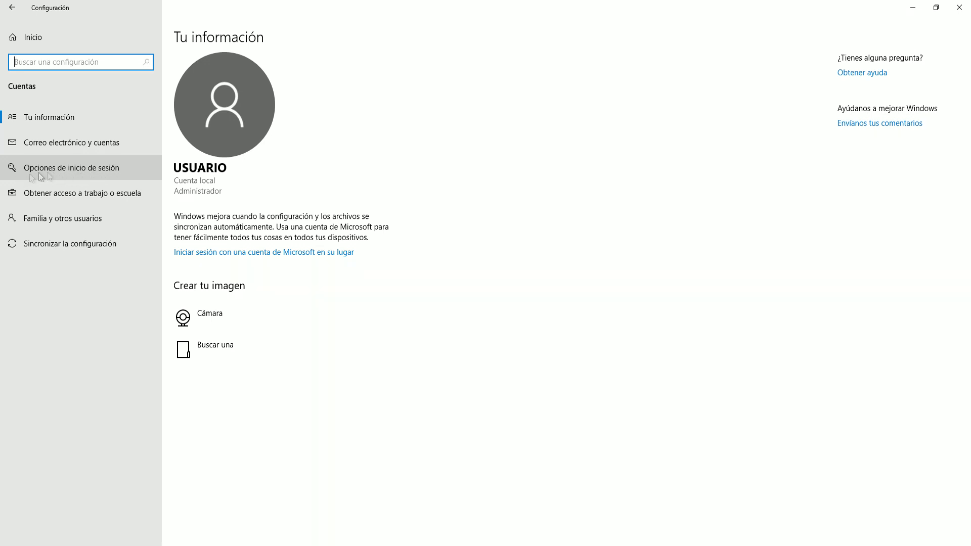
{"action": "left_click", "coordinate": [91, 170]}
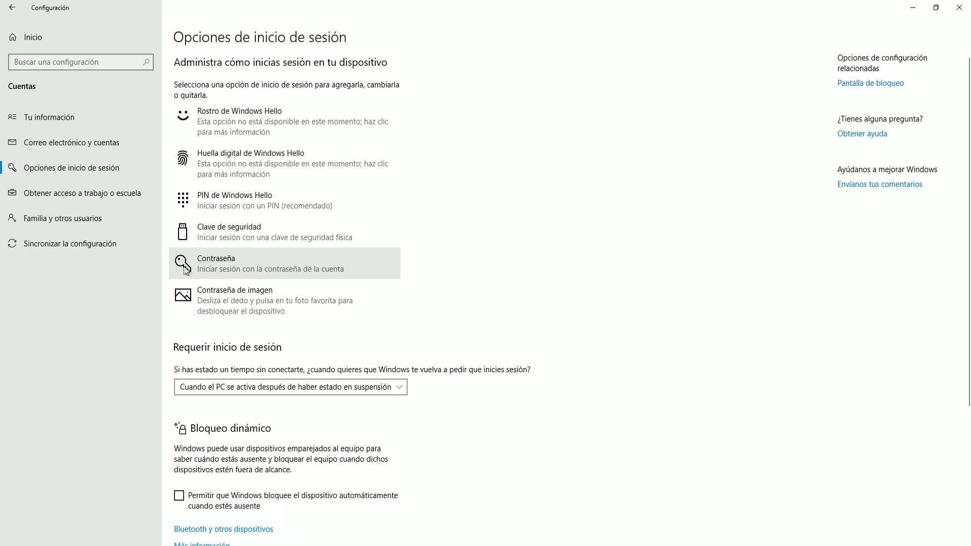
{"action": "left_click", "coordinate": [223, 264]}
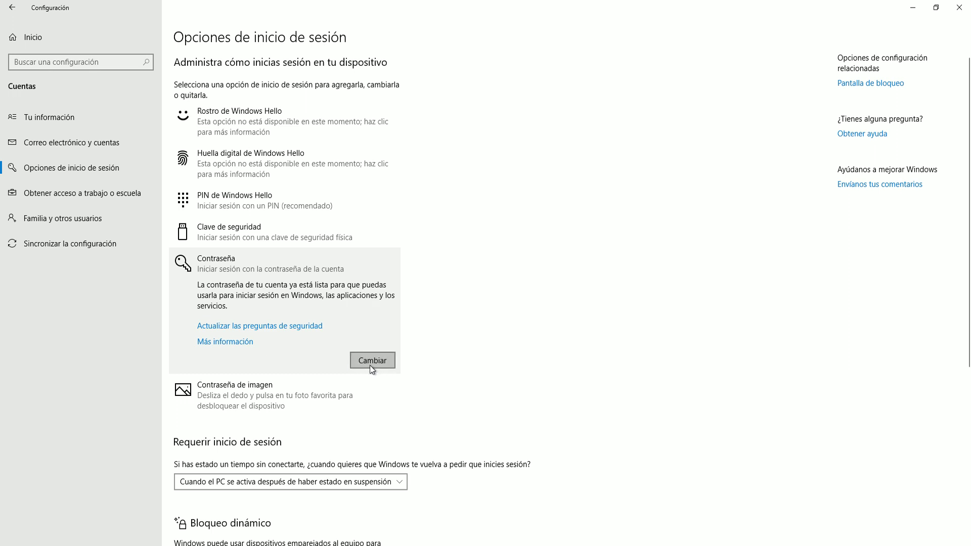
Begin changing the local password and confirm the current account password
{"action": "left_click", "coordinate": [371, 363]}
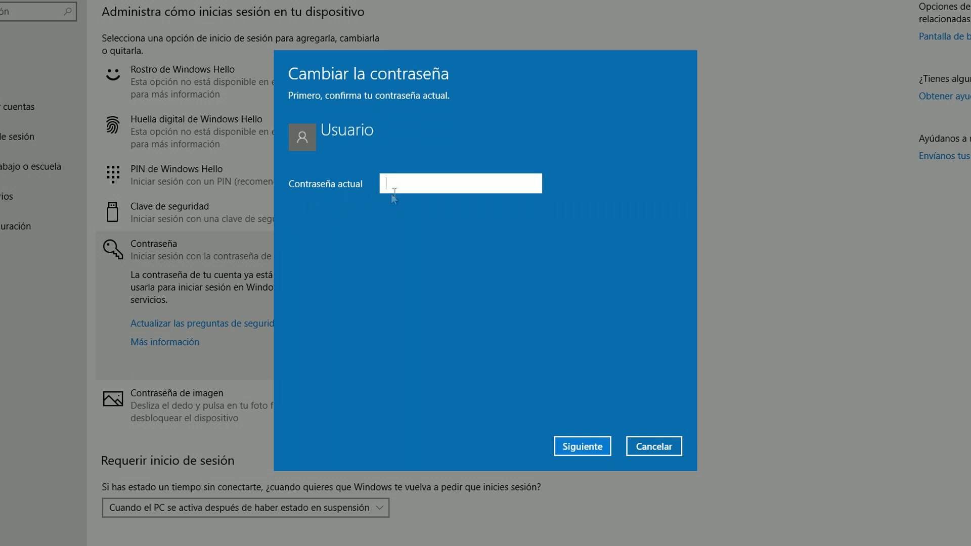
{"action": "type", "text": "••••"}
{"action": "left_click", "coordinate": [581, 447]}
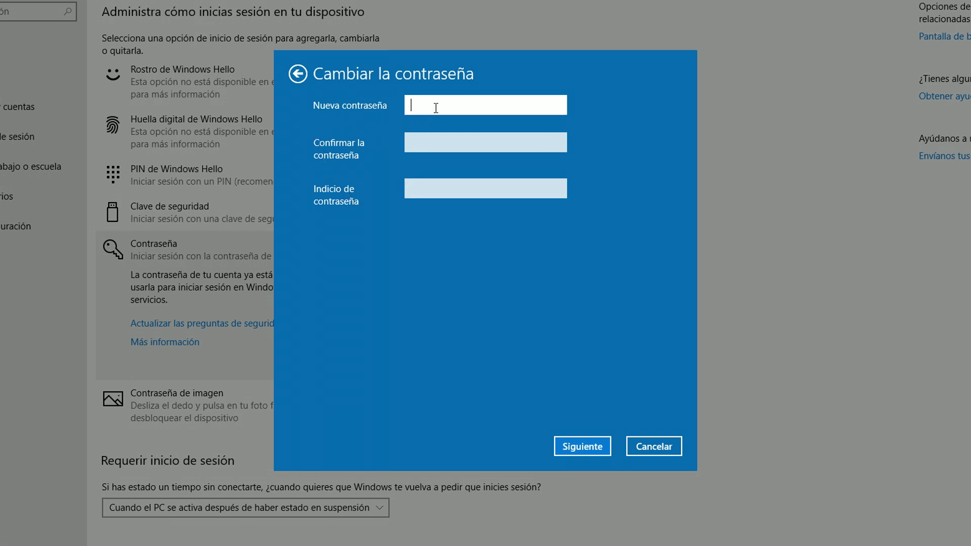
Enter and confirm the new local password, checking both entries, with the hint 'números'
{"action": "type", "text": "1234"}
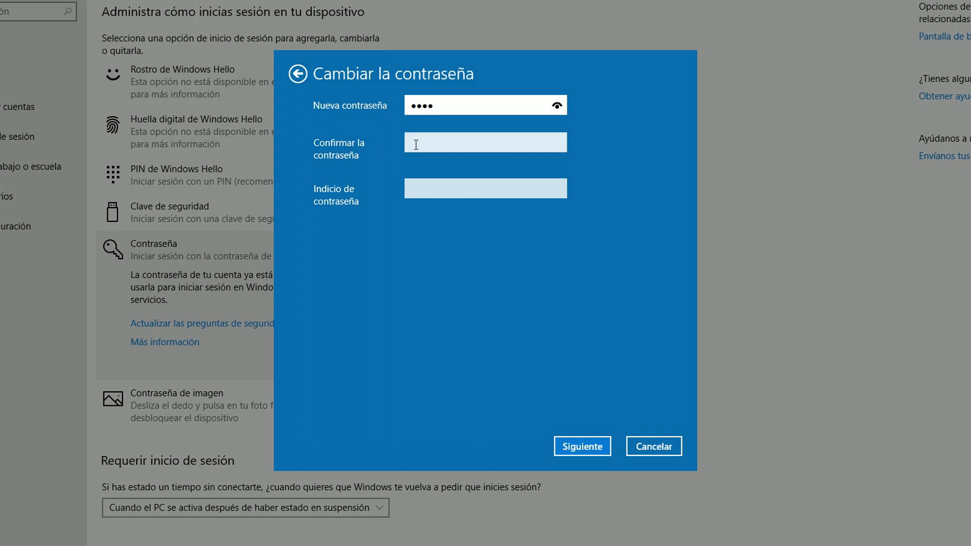
{"action": "left_click", "coordinate": [416, 144]}
{"action": "type", "text": "1234"}
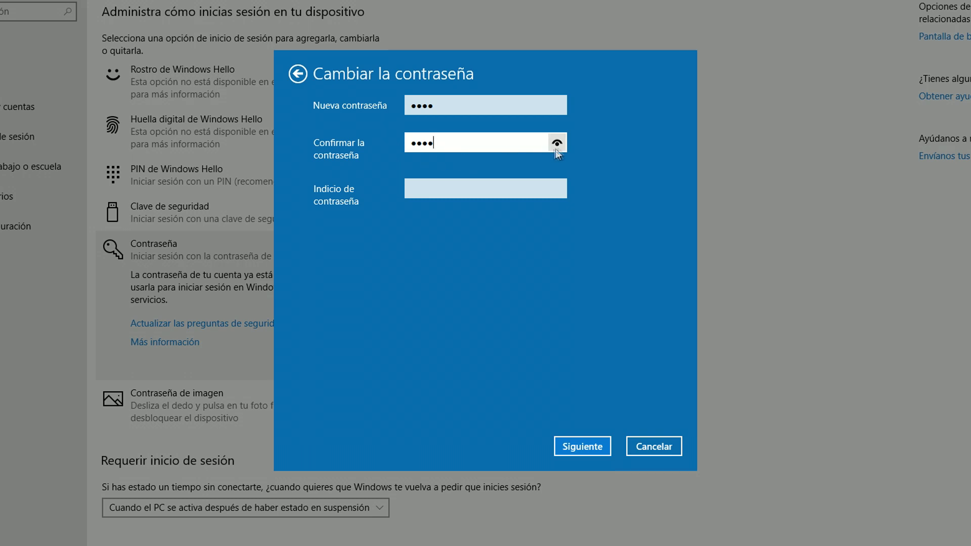
{"action": "left_click", "coordinate": [558, 144]}
{"action": "left_click", "coordinate": [558, 105]}
{"action": "left_click", "coordinate": [423, 193]}
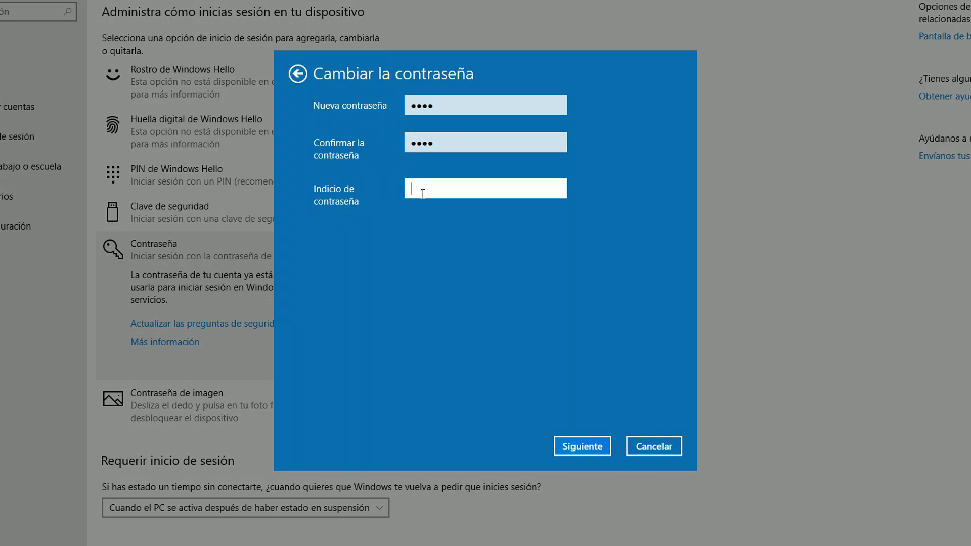
{"action": "type", "text": "números"}
Submit the new local password and hint, then finish the change
{"action": "left_click", "coordinate": [579, 452]}
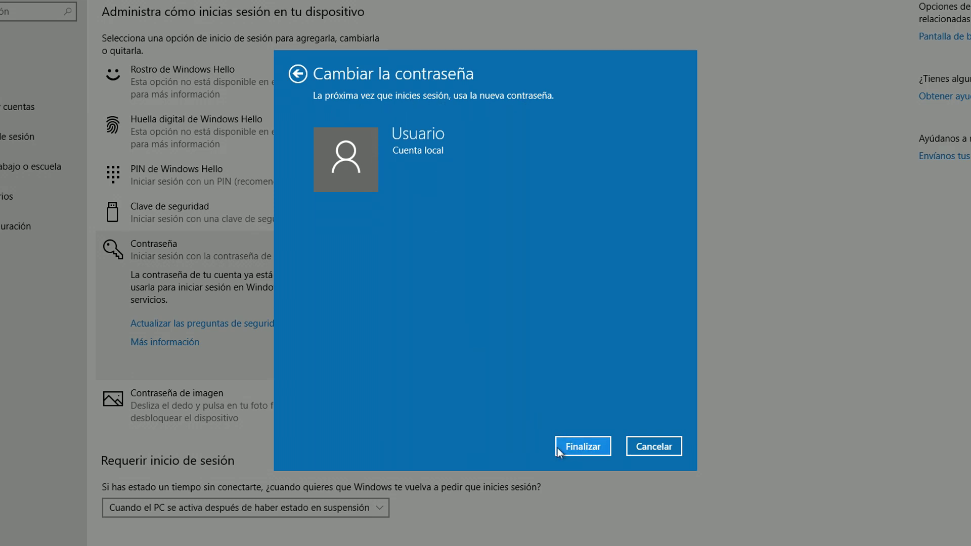
{"action": "left_click", "coordinate": [578, 451]}
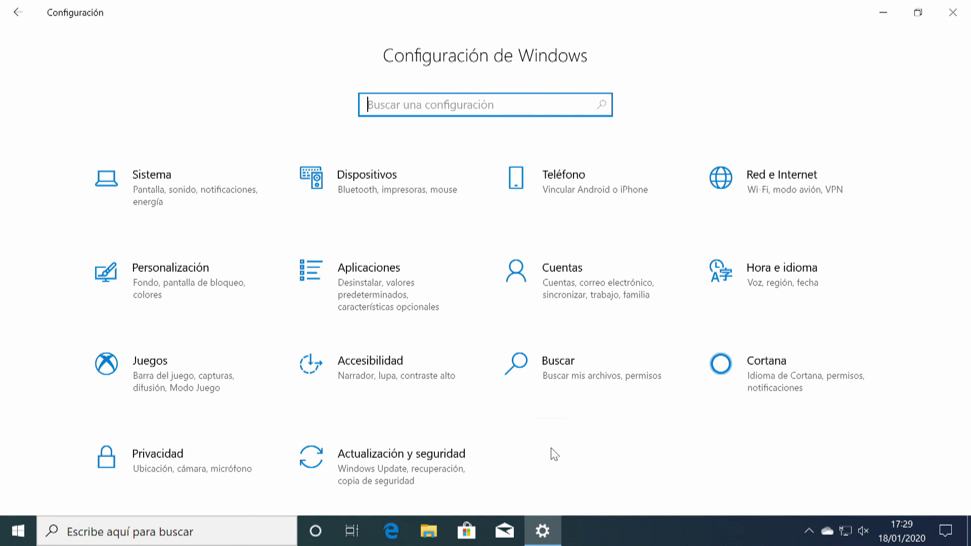
Start the Microsoft account password change from Cuentas > Opciones de inicio de sesión > Contraseña
{"action": "left_click", "coordinate": [577, 293]}
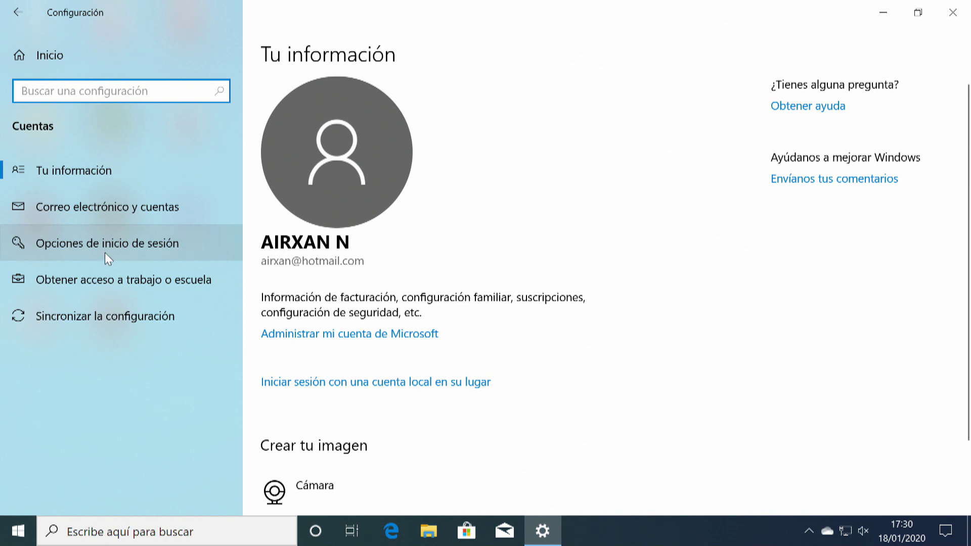
{"action": "left_click", "coordinate": [116, 247]}
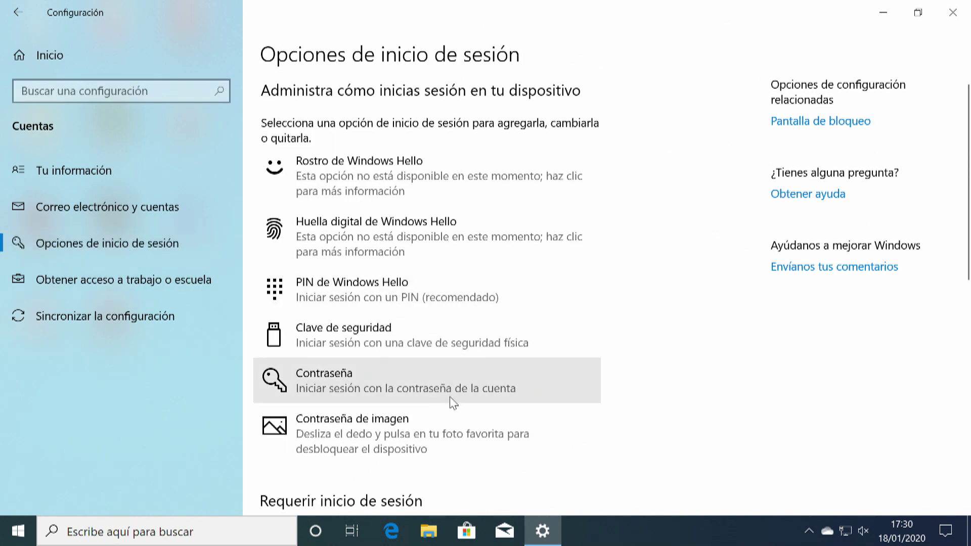
{"action": "left_click", "coordinate": [451, 398]}
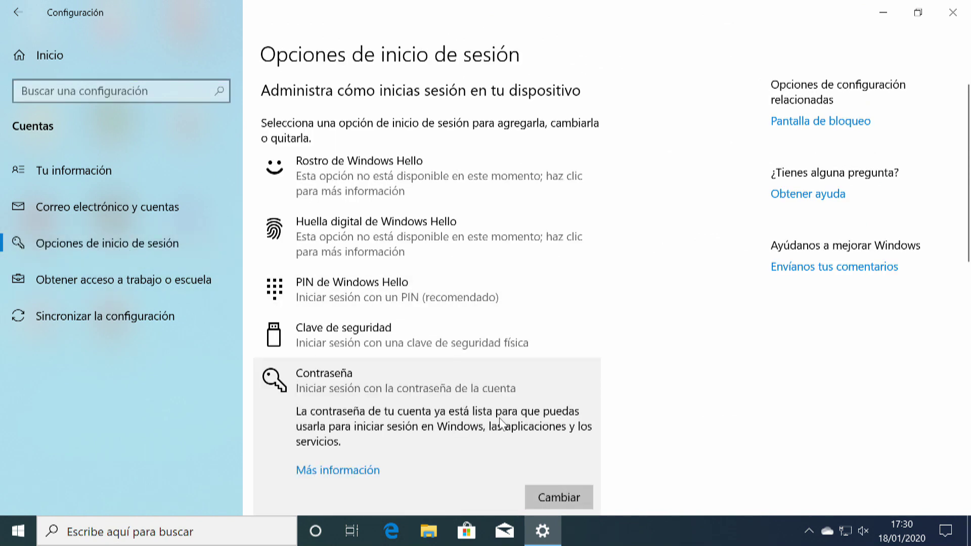
{"action": "left_click", "coordinate": [558, 497]}
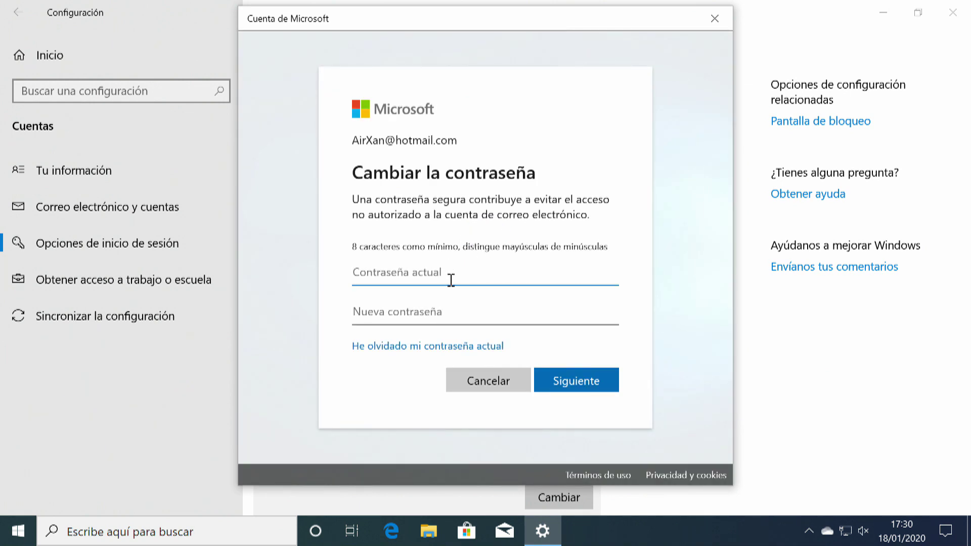
Fill in the current Microsoft account password and the new password
{"action": "type", "text": "•••••••••"}
{"action": "left_click", "coordinate": [461, 321]}
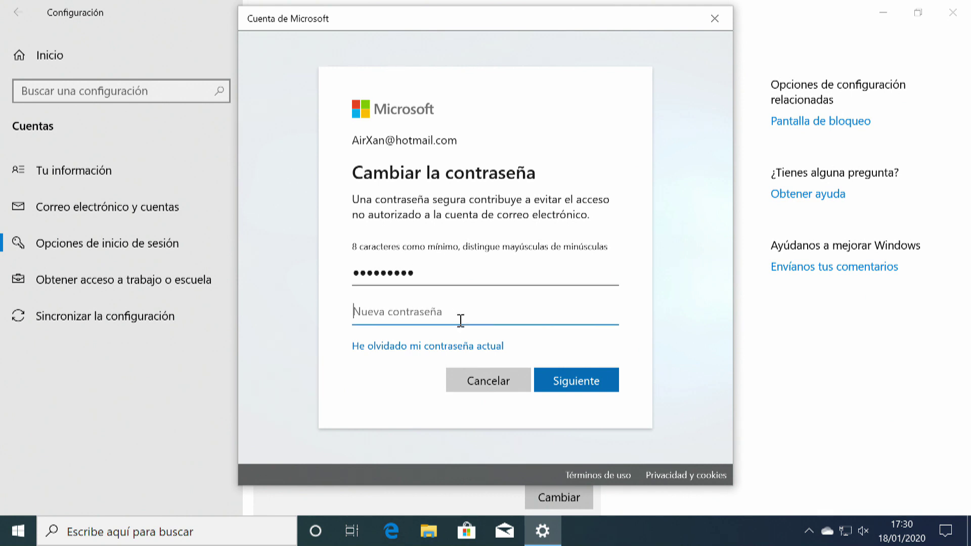
{"action": "type", "text": "••••"}
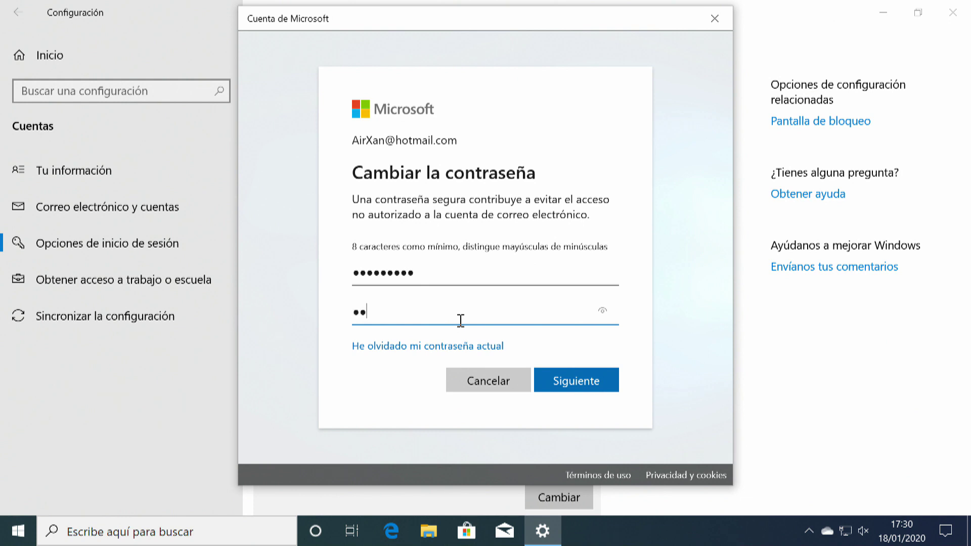
{"action": "type", "text": "****"}
{"action": "left_click", "coordinate": [559, 391]}
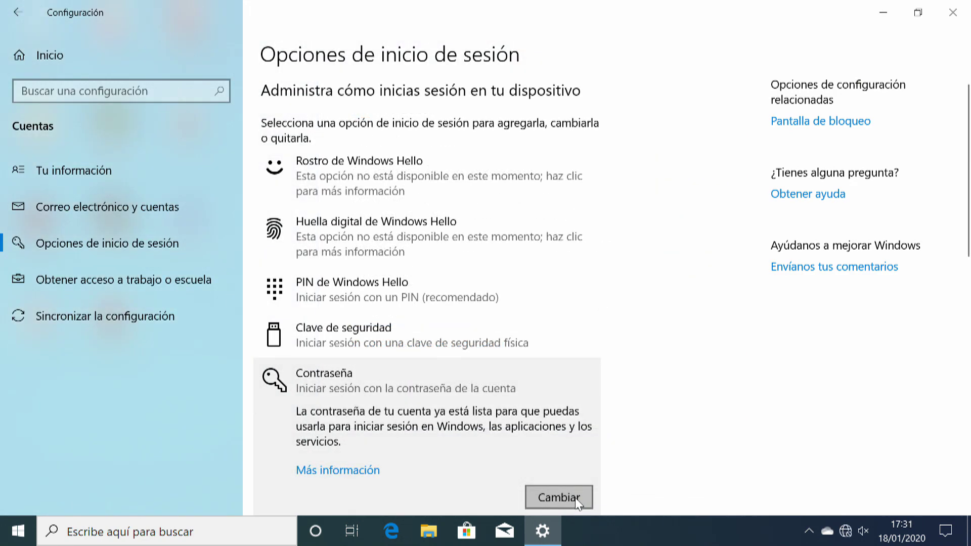
{"action": "left_click", "coordinate": [576, 497]}
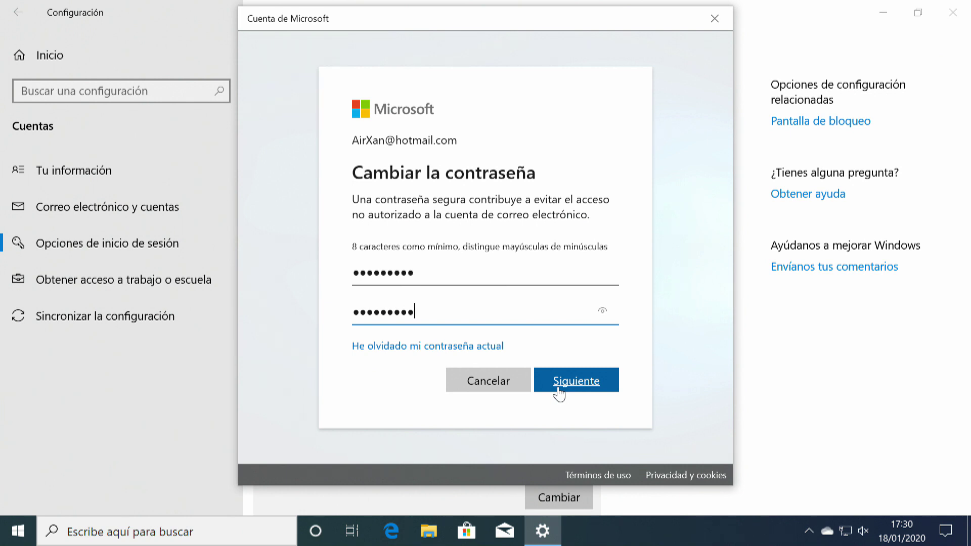
{"action": "key", "text": "Caps_Lock"}
{"action": "key", "text": "Caps_Lock"}
Submit the new Microsoft account password and dismiss the success confirmation
{"action": "left_click", "coordinate": [564, 384]}
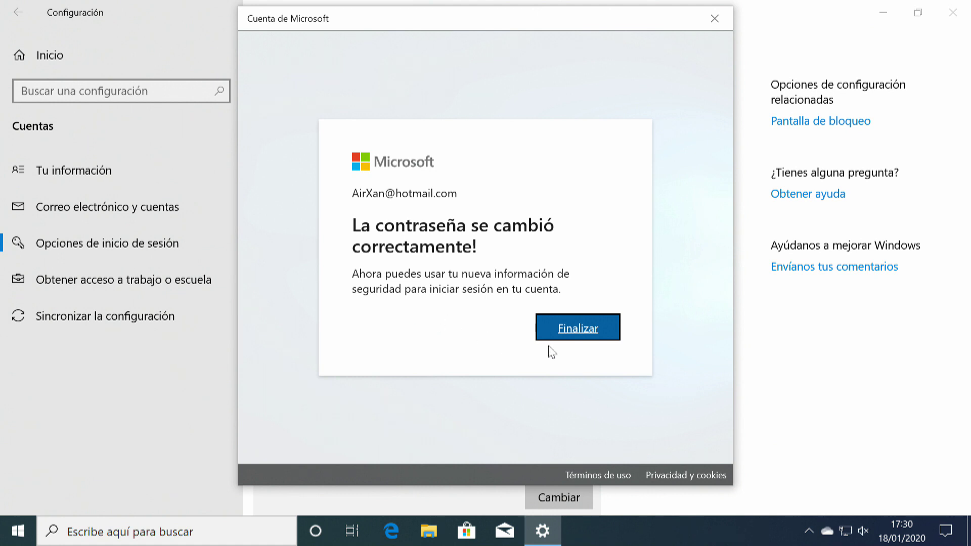
{"action": "left_click", "coordinate": [572, 333]}
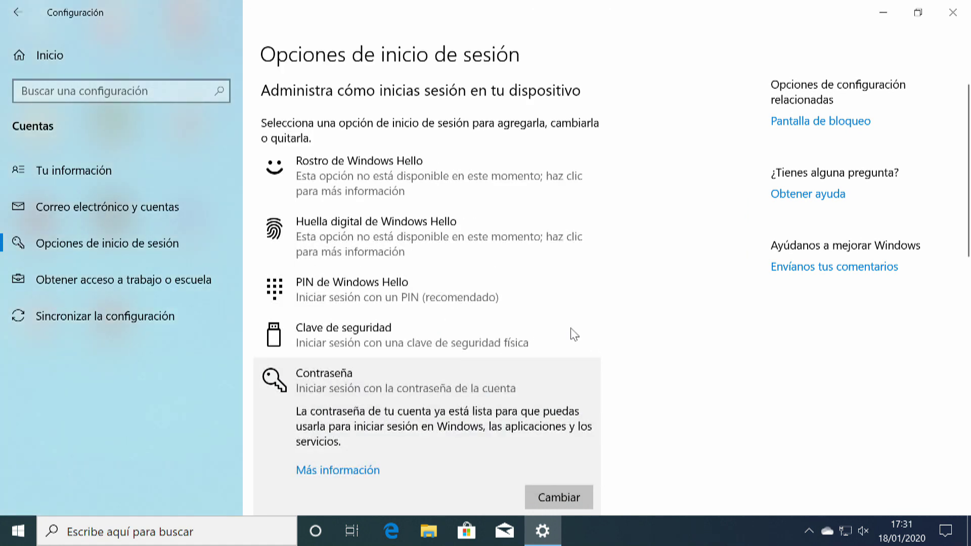